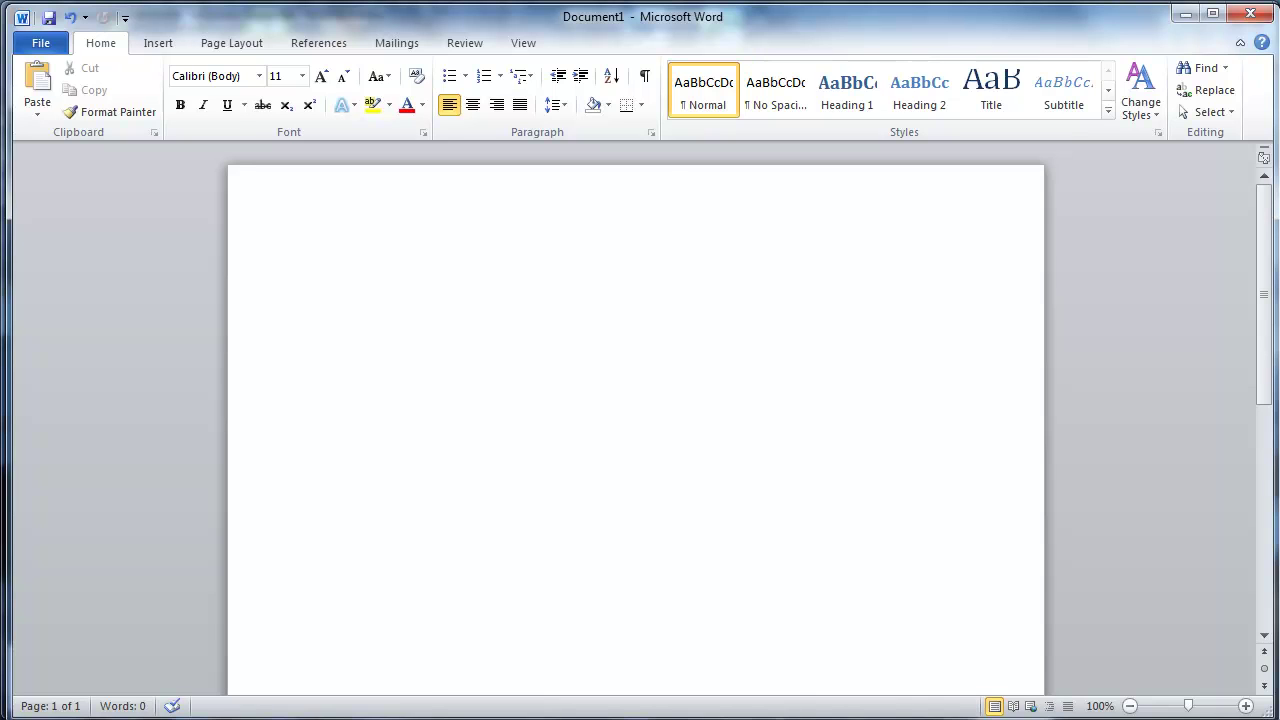
pyautogui.write('http://www.')
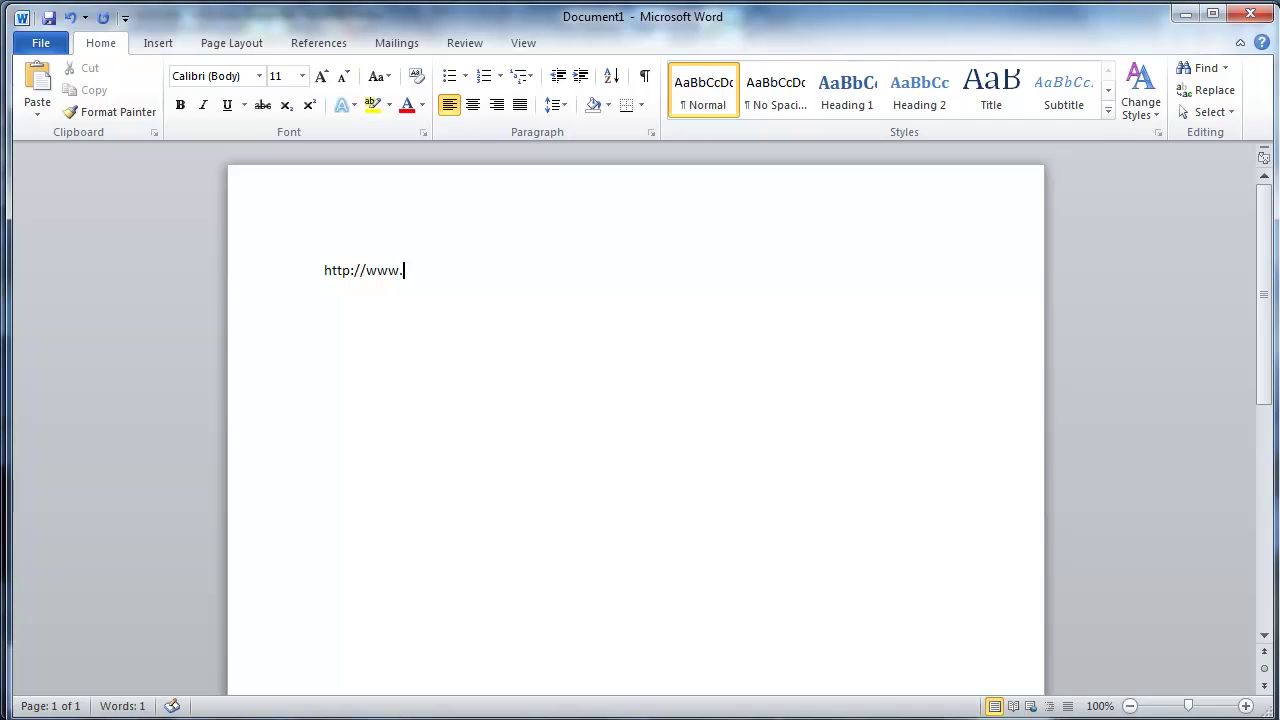
pyautogui.write('cnn.com')
pyautogui.press('Return')
# - Type 'Click here to visit our website' beneath the link and select that sentence
pyautogui.write('Cli')
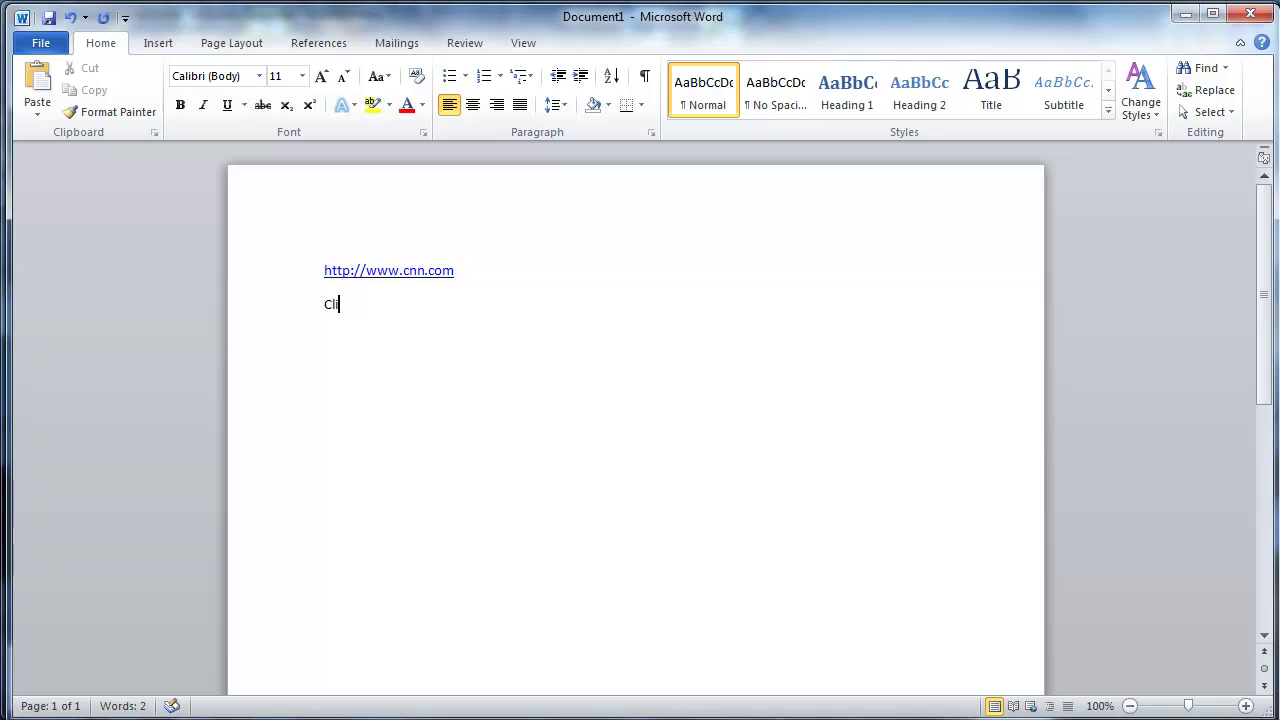
pyautogui.write('ck here to visit o')
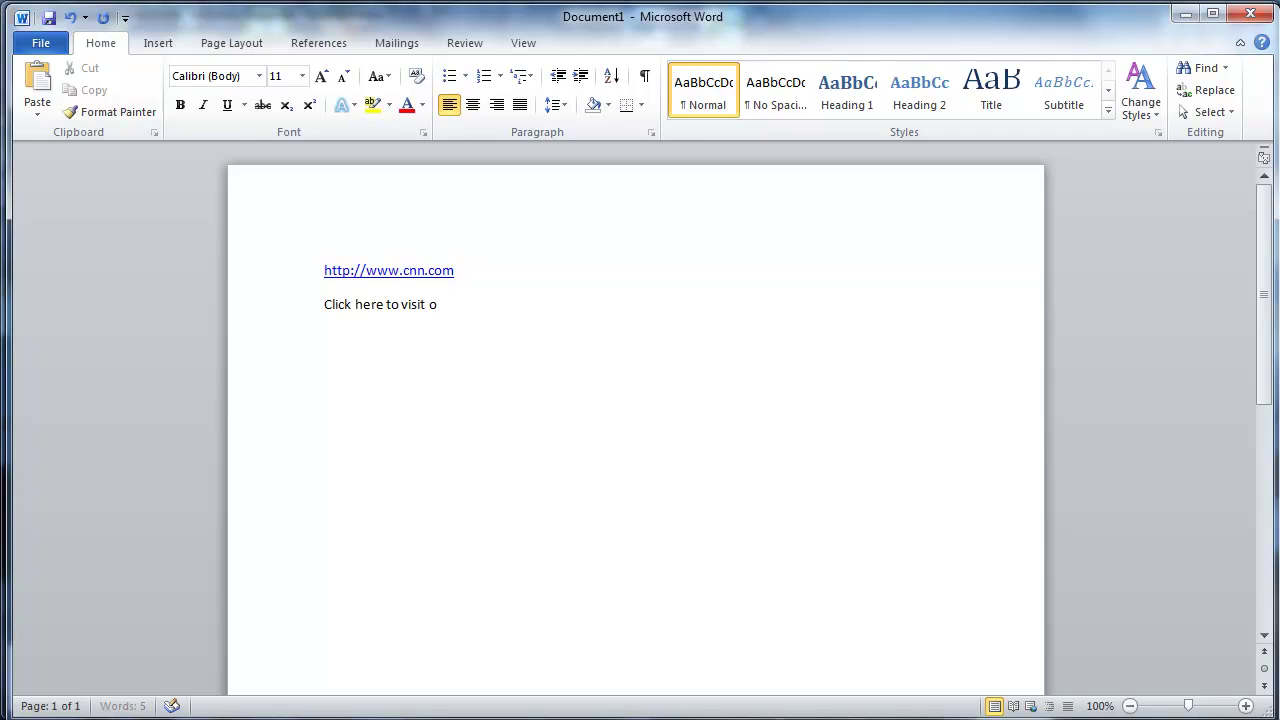
pyautogui.write('ur website')
pyautogui.press('Return')
pyautogui.click(503, 305)
pyautogui.moveTo(503, 305); pyautogui.dragTo(340, 303)
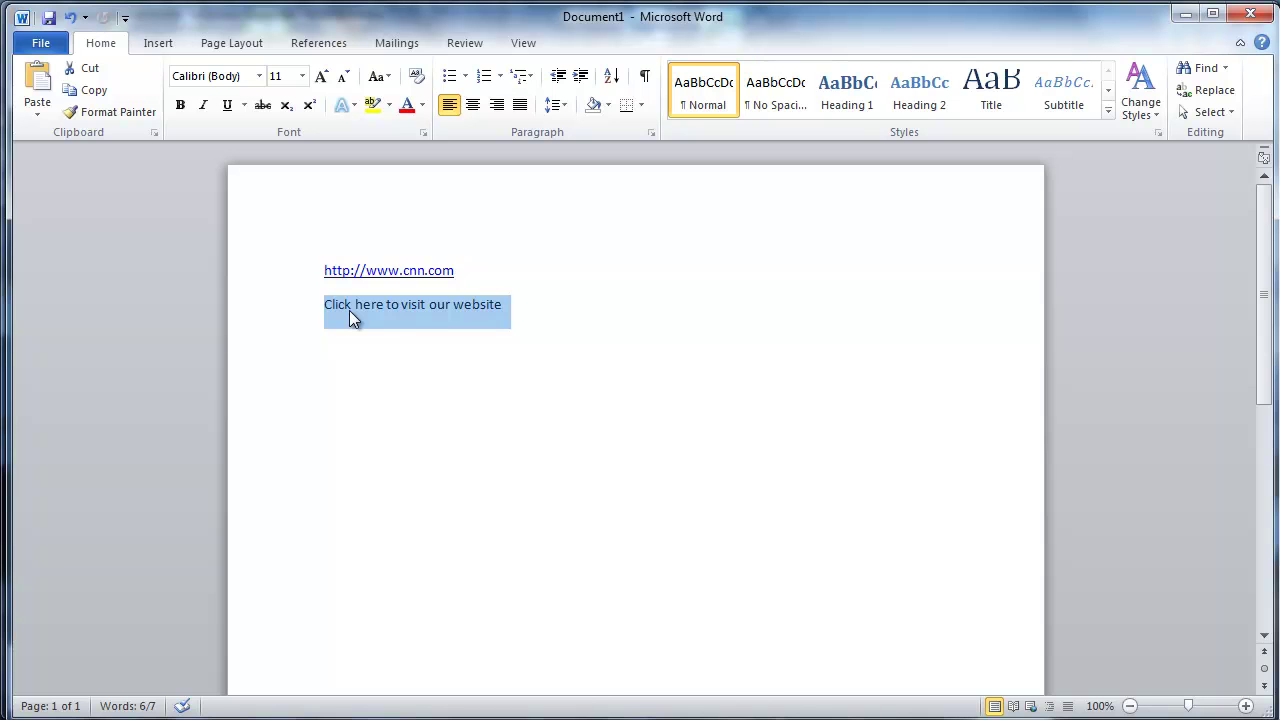
# - Hyperlink the sentence 'Click here to visit our website' to the cnn.com address
pyautogui.rightClick(349, 310)
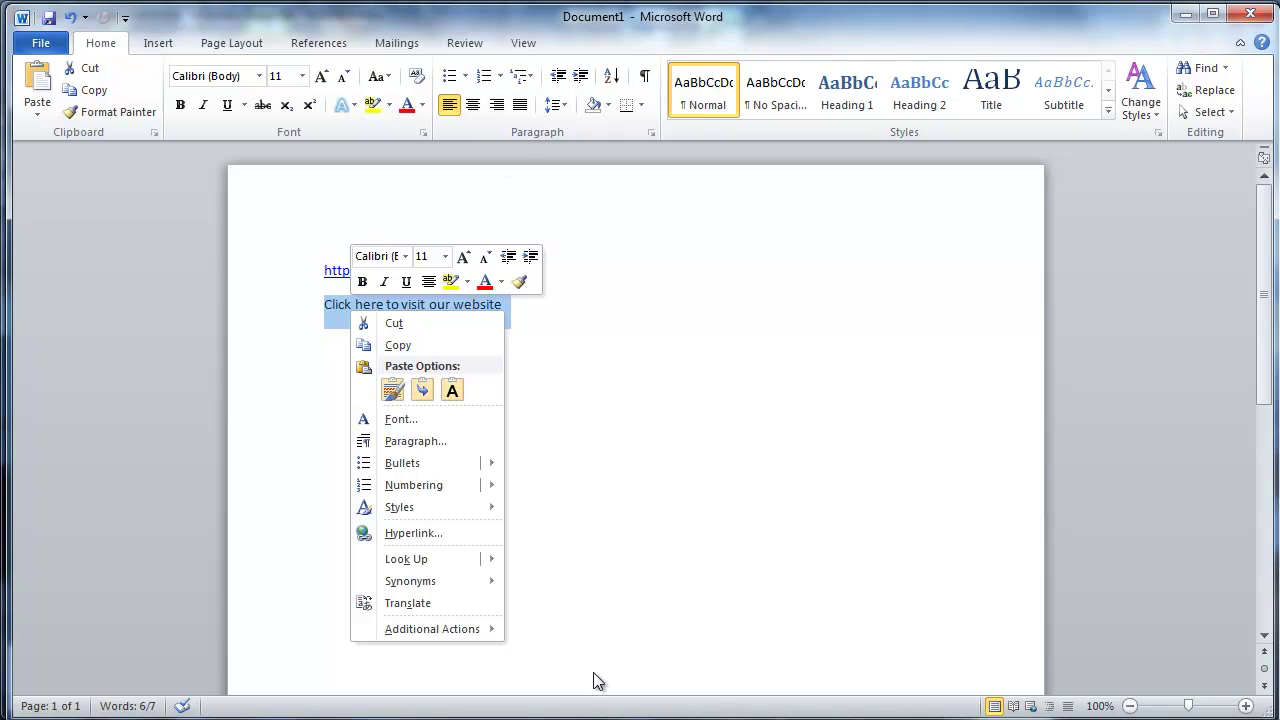
pyautogui.click(411, 533)
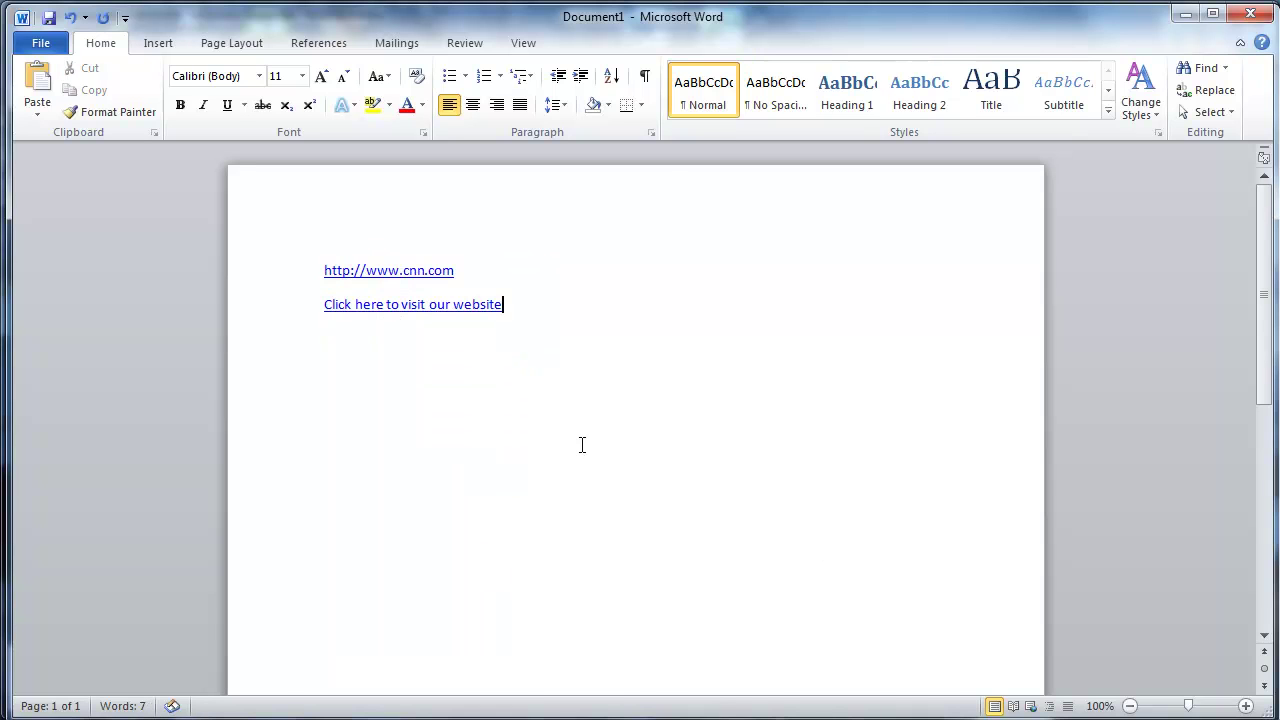
pyautogui.press('Return')
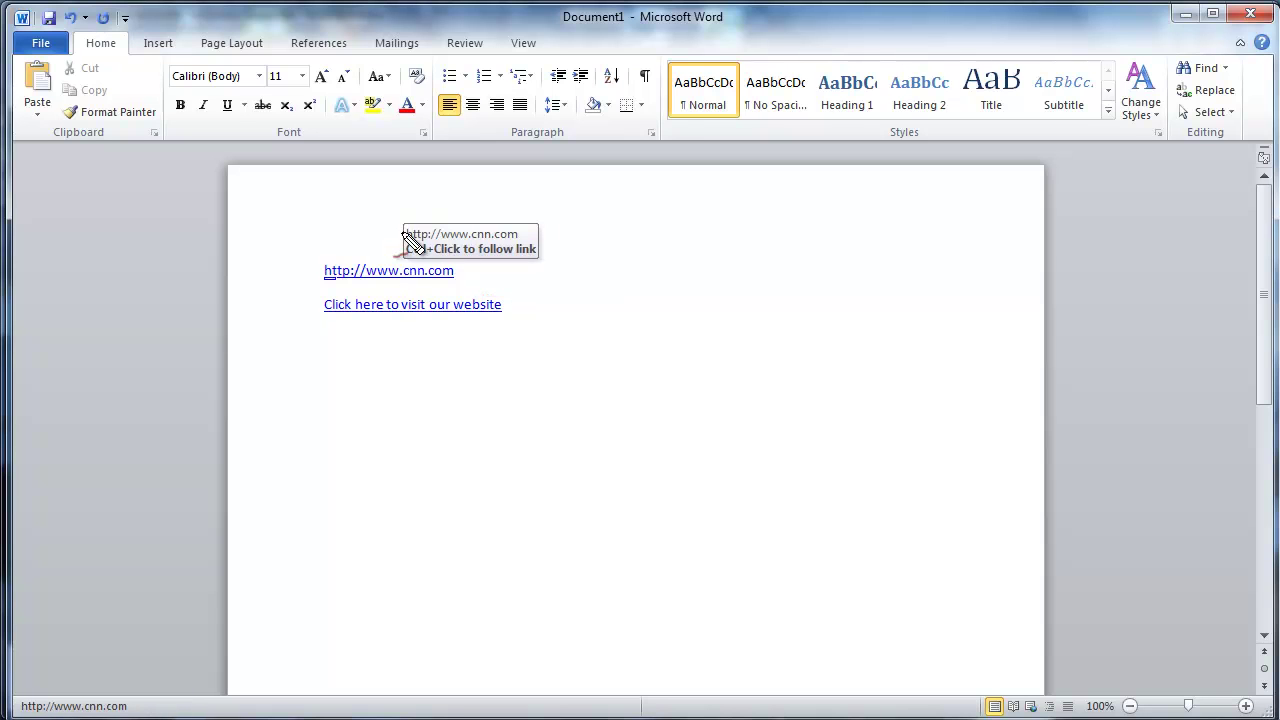
pyautogui.moveTo(394, 247)
pyautogui.mouseDown()
pyautogui.moveTo(280, 286)
pyautogui.moveTo(486, 357)
pyautogui.moveTo(571, 294)
pyautogui.moveTo(432, 236)
pyautogui.moveTo(380, 245)
pyautogui.mouseUp()
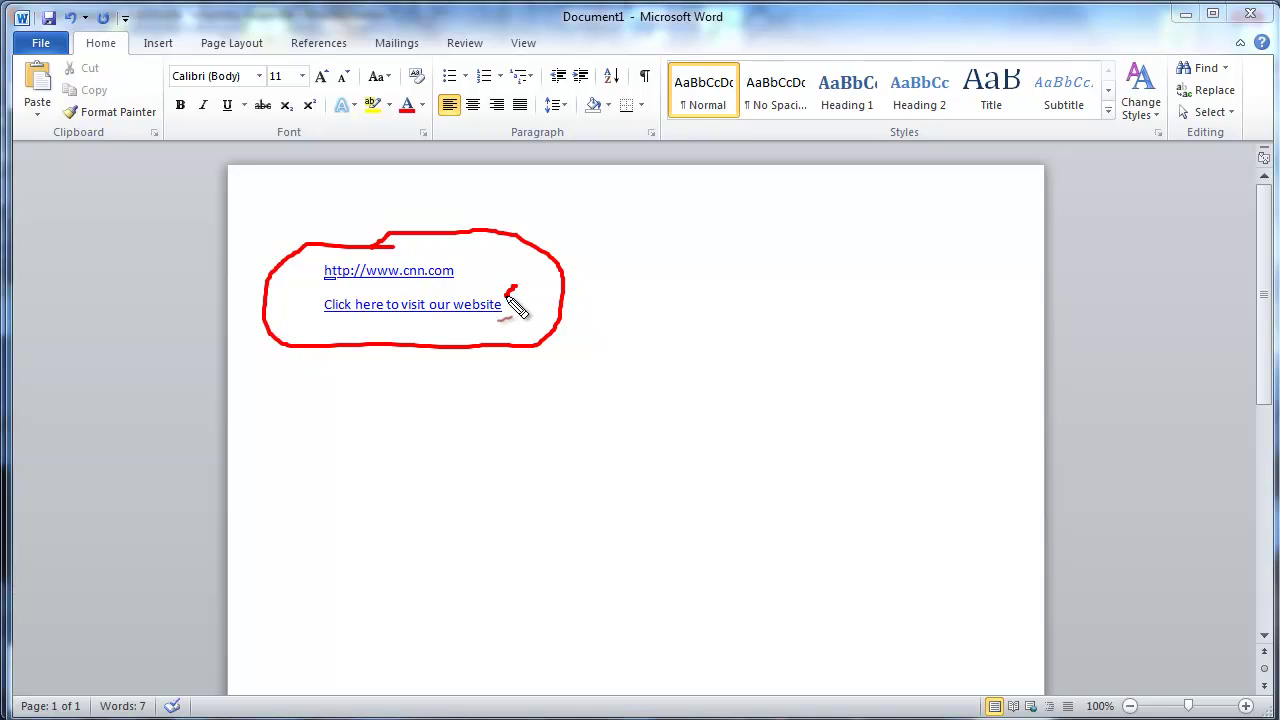
pyautogui.moveTo(503, 280)
pyautogui.mouseDown()
pyautogui.moveTo(505, 292)
pyautogui.moveTo(523, 280)
pyautogui.moveTo(522, 264)
pyautogui.moveTo(465, 280)
pyautogui.moveTo(505, 318)
pyautogui.mouseUp()
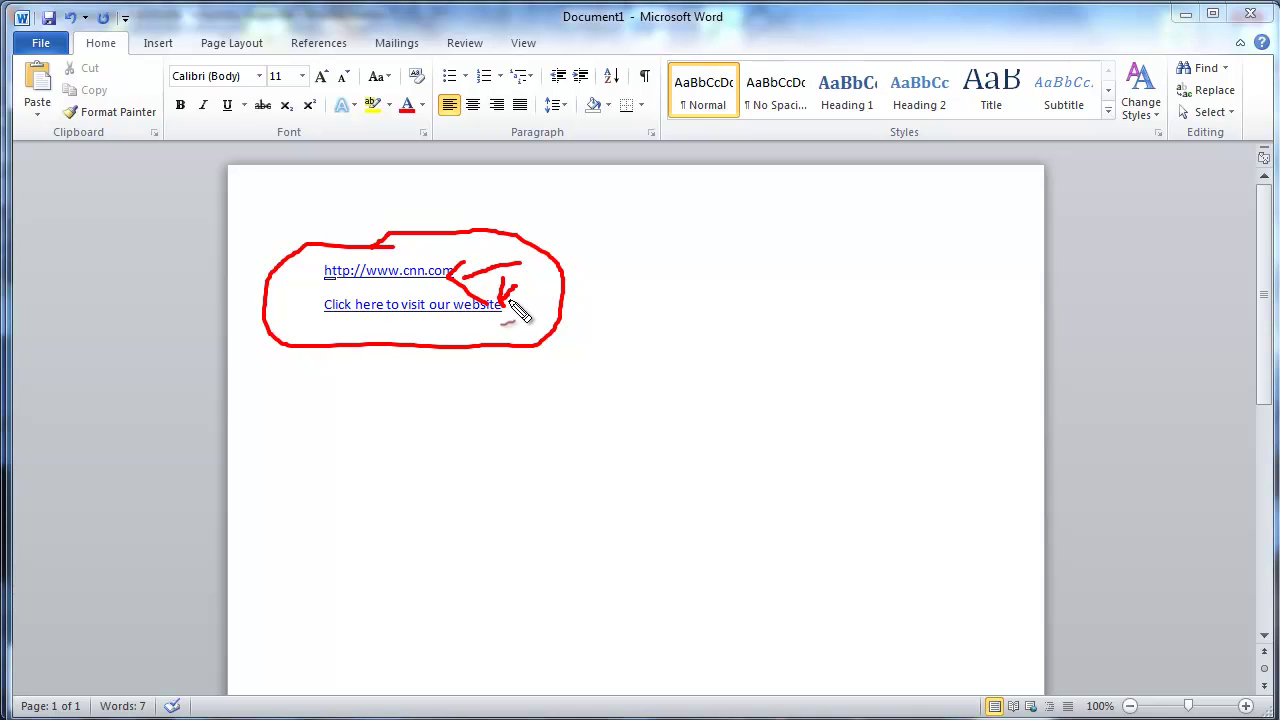
pyautogui.press('Escape')
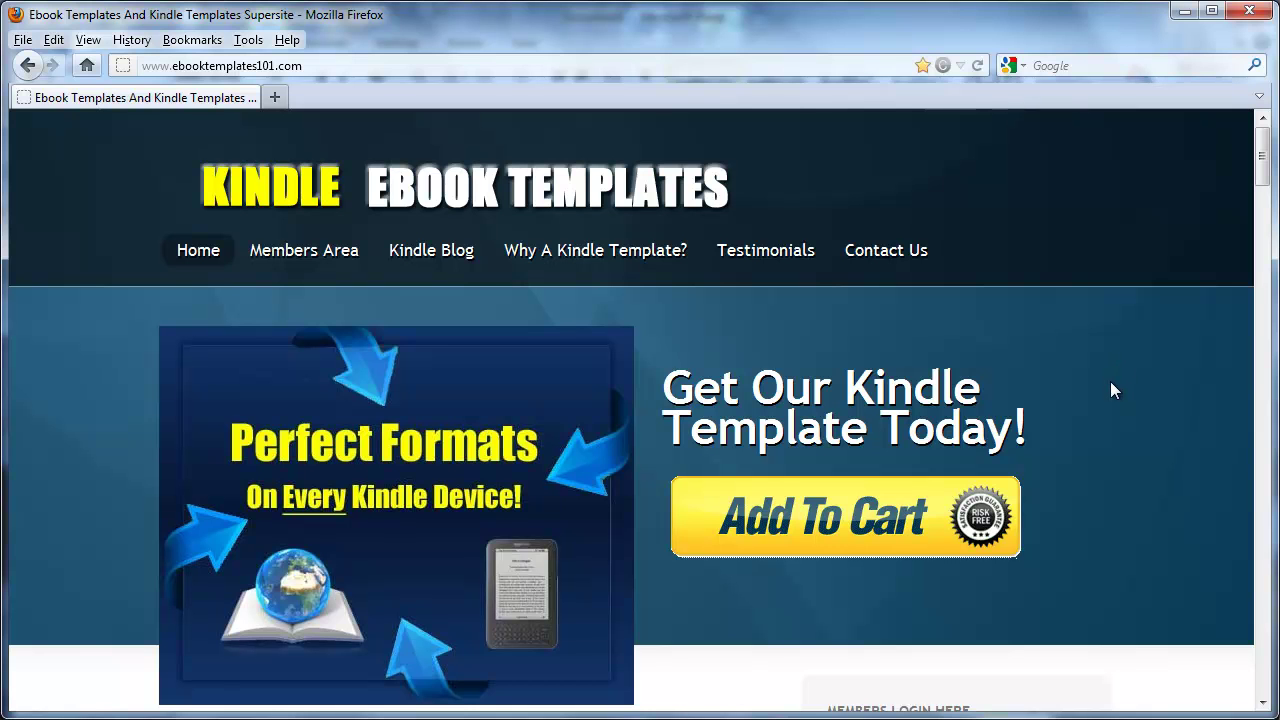
pyautogui.scroll(-10, 1072, 408)
pyautogui.scroll(-20, 1073, 415)
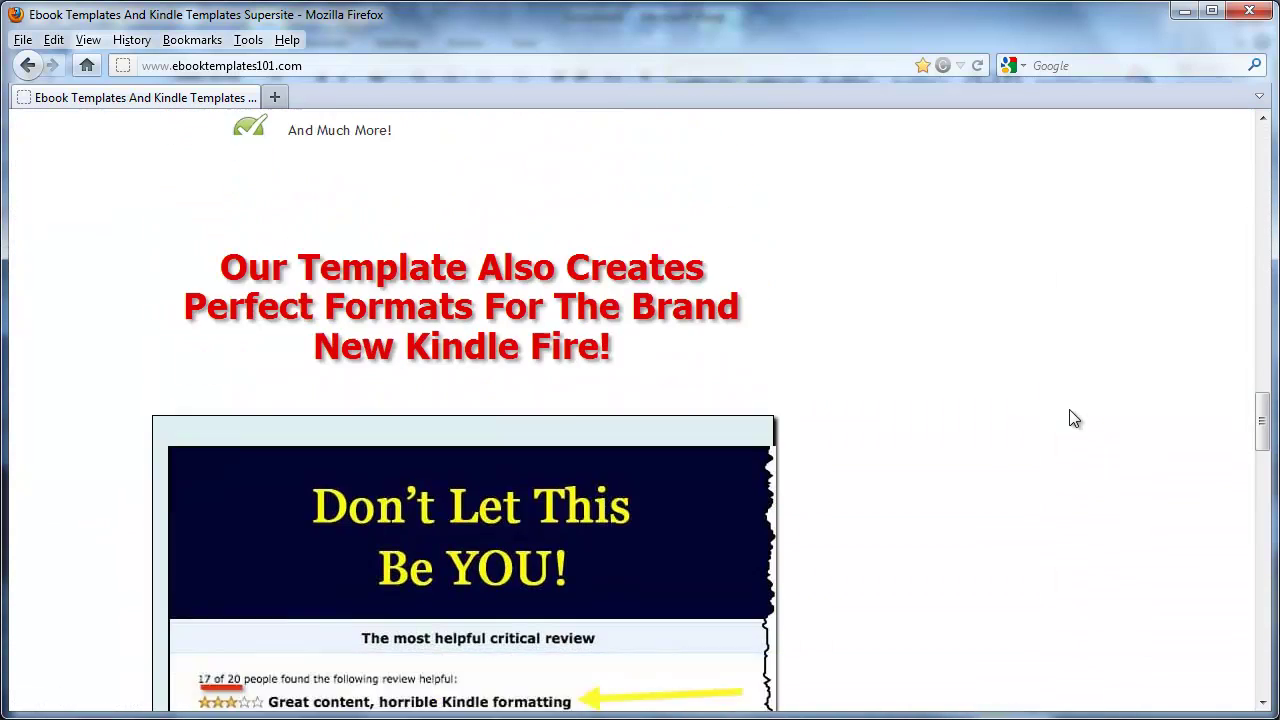
pyautogui.scroll(-4, 1073, 418)
pyautogui.scroll(-3, 556, 400)
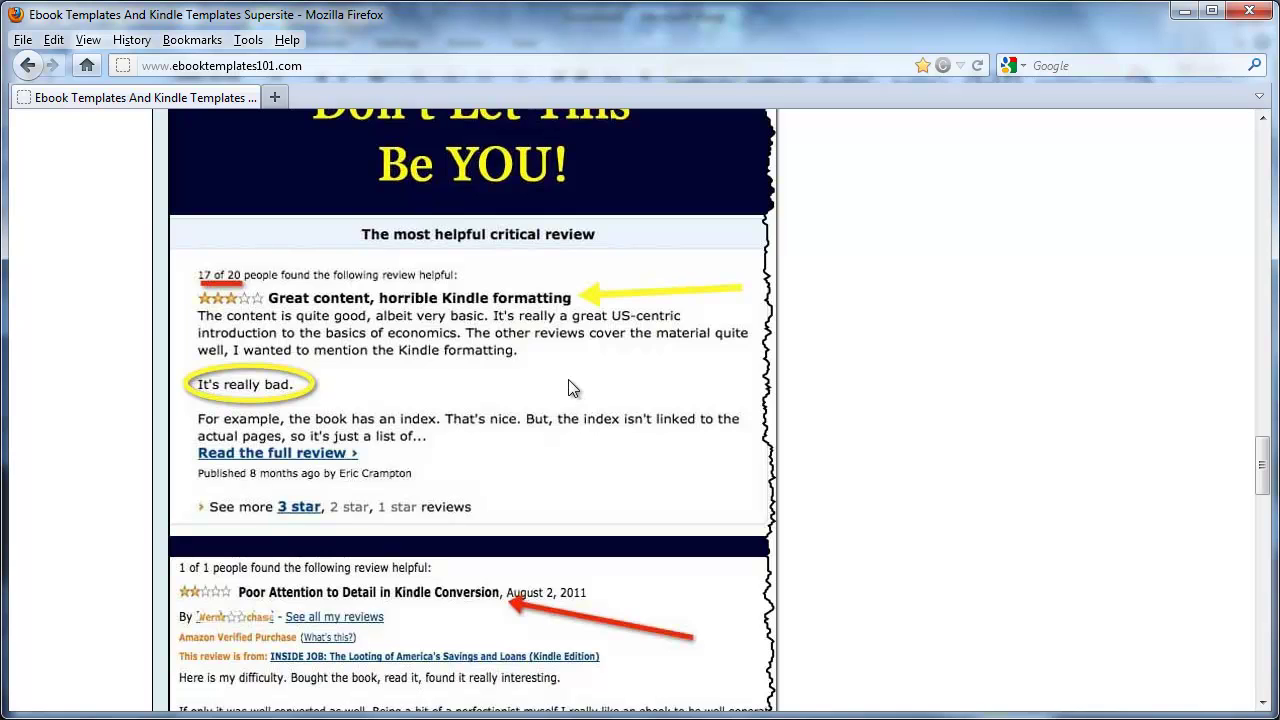
pyautogui.scroll(-2, 570, 388)
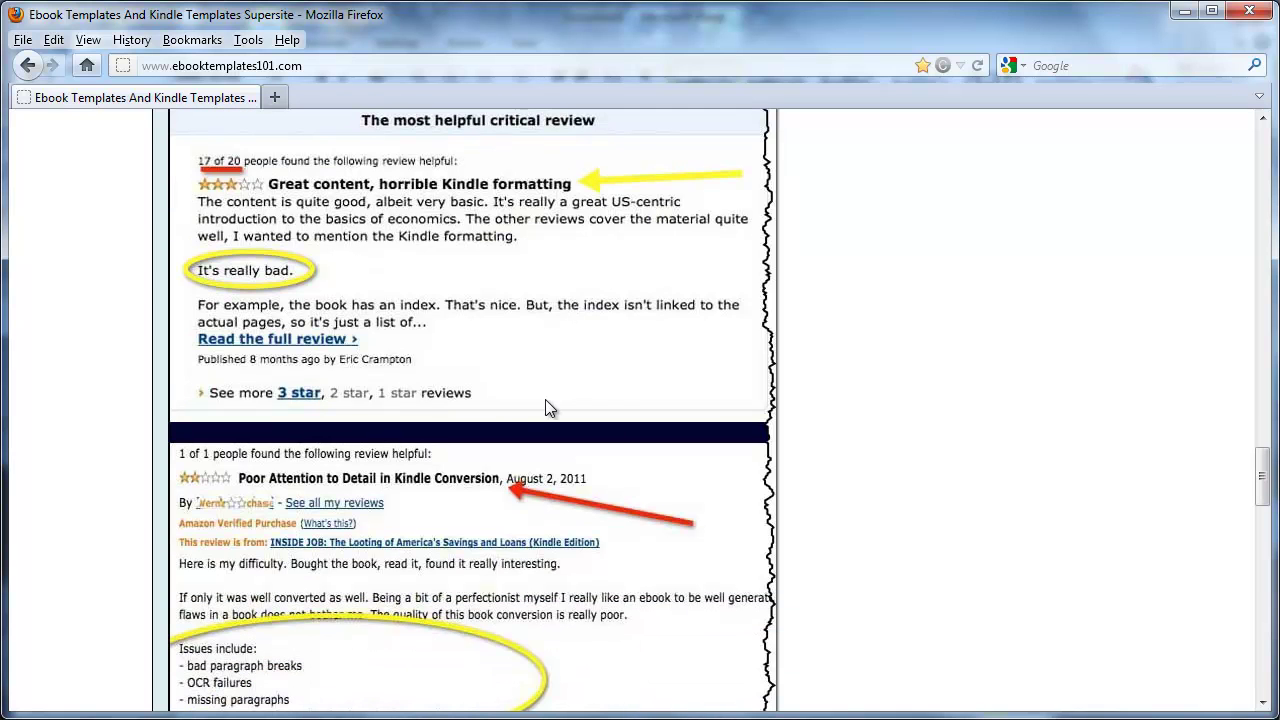
pyautogui.scroll(-2, 554, 371)
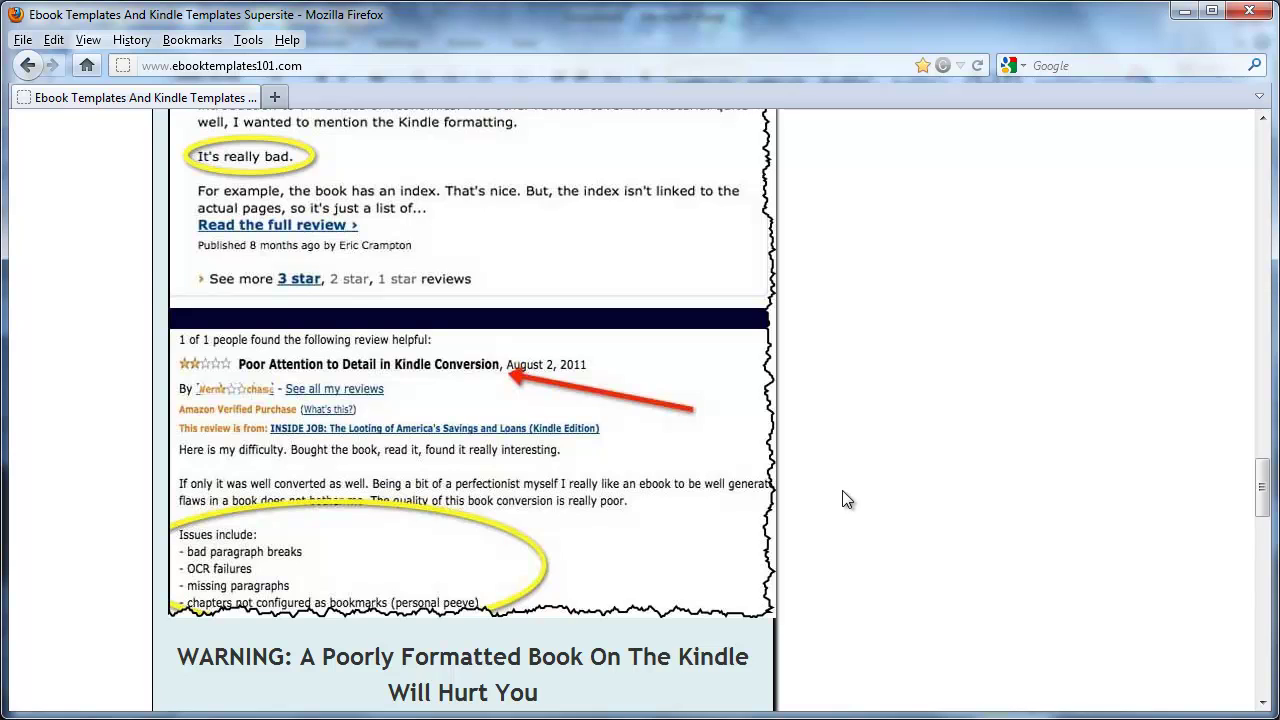
pyautogui.scroll(-3, 842, 500)
pyautogui.scroll(15, 842, 500)
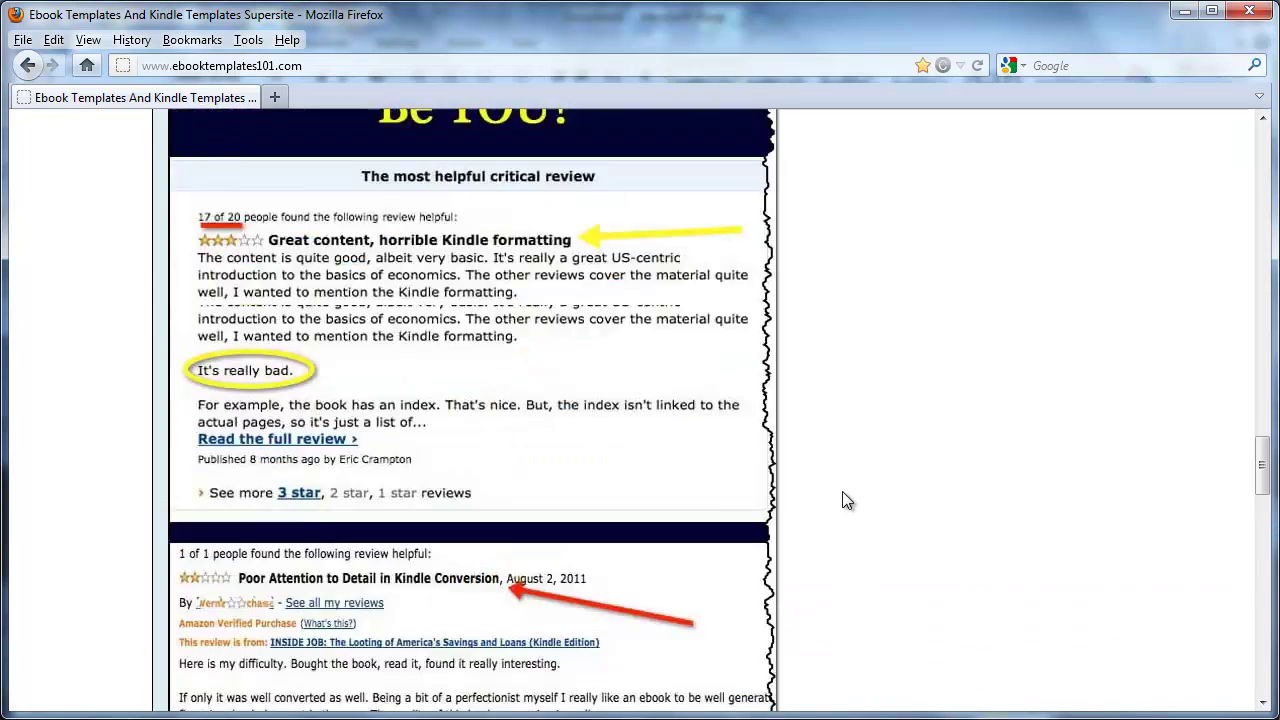
pyautogui.scroll(20, 842, 500)
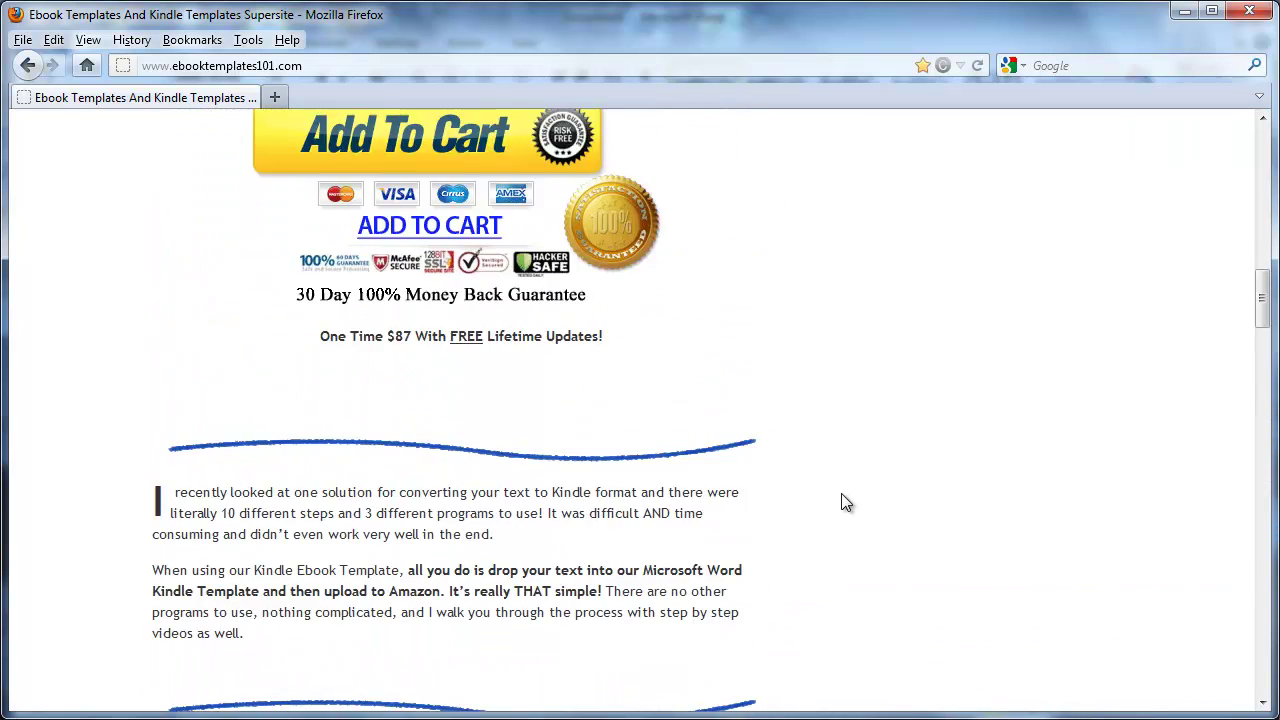
pyautogui.scroll(6, 842, 496)
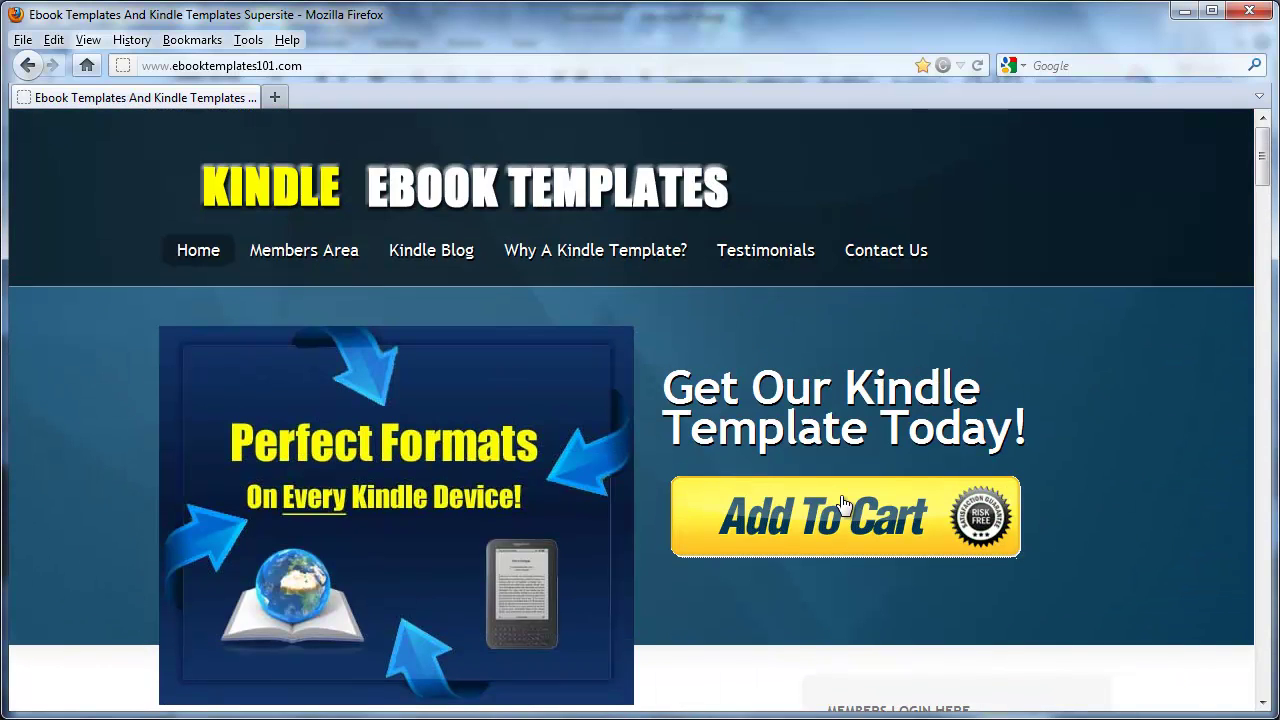
pyautogui.scroll(-15, 842, 505)
pyautogui.scroll(-10, 842, 505)
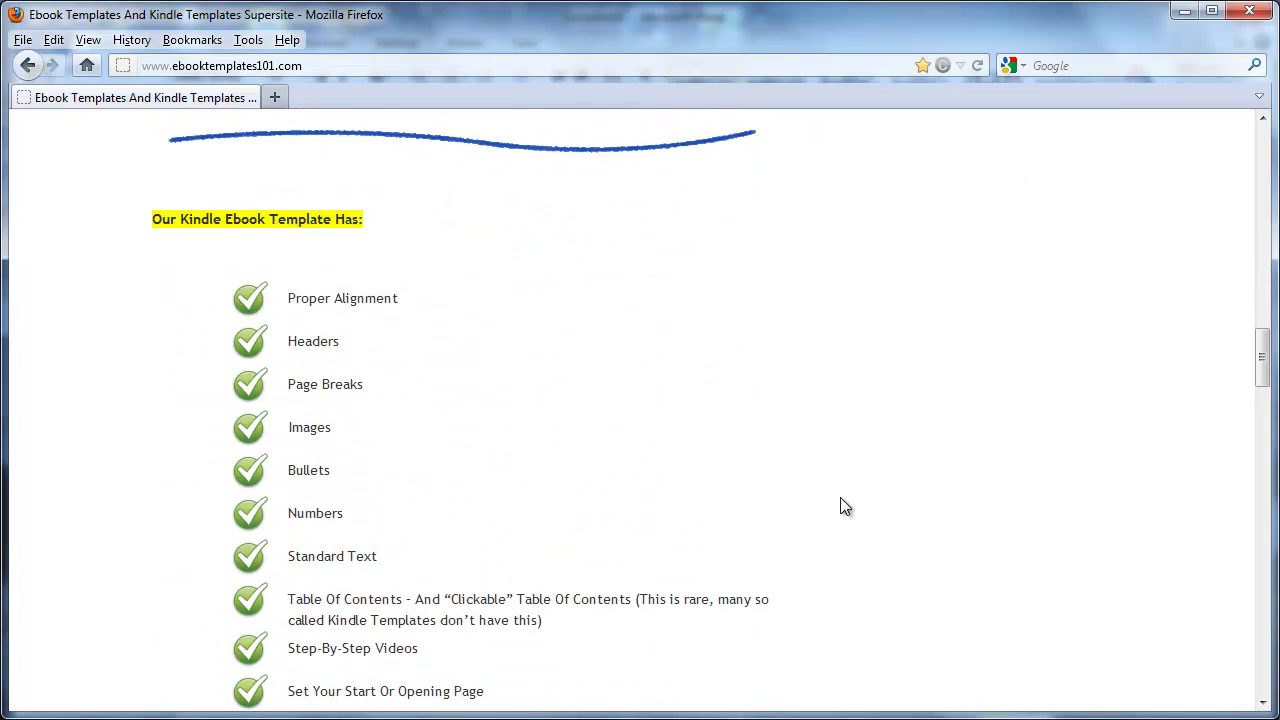
pyautogui.scroll(-2, 842, 505)
pyautogui.scroll(9, 842, 505)
pyautogui.scroll(15, 843, 506)
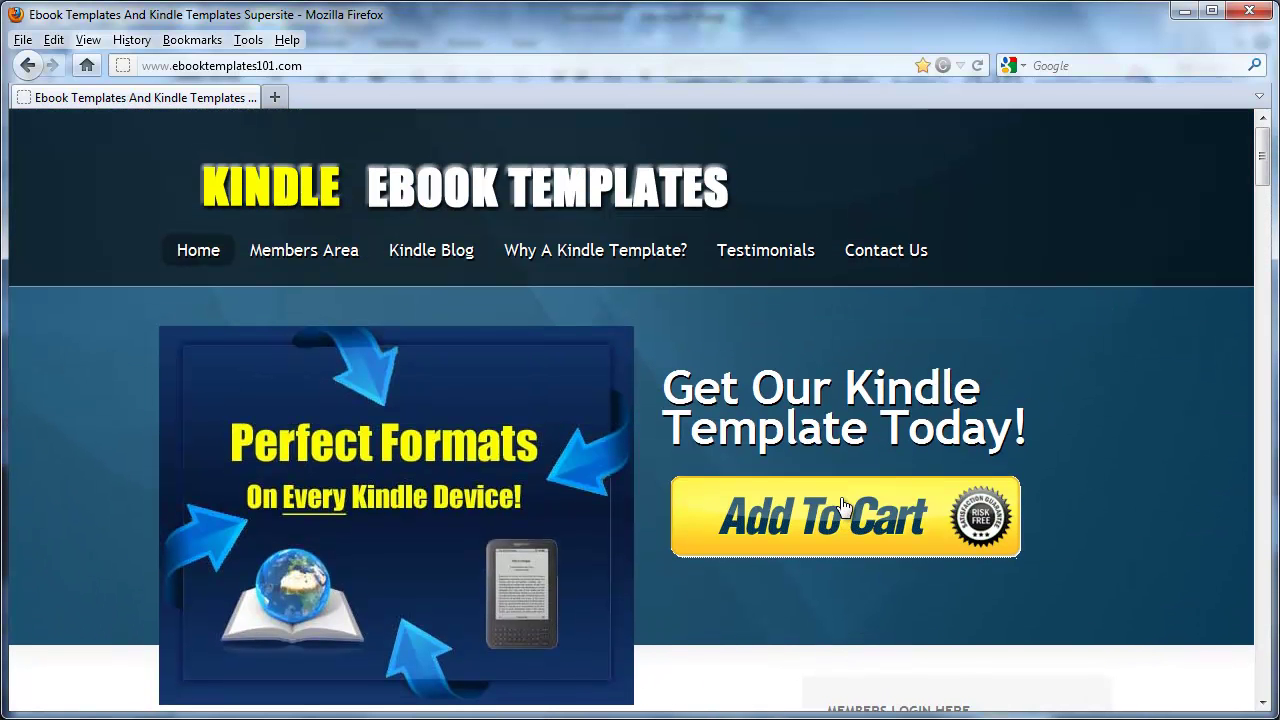